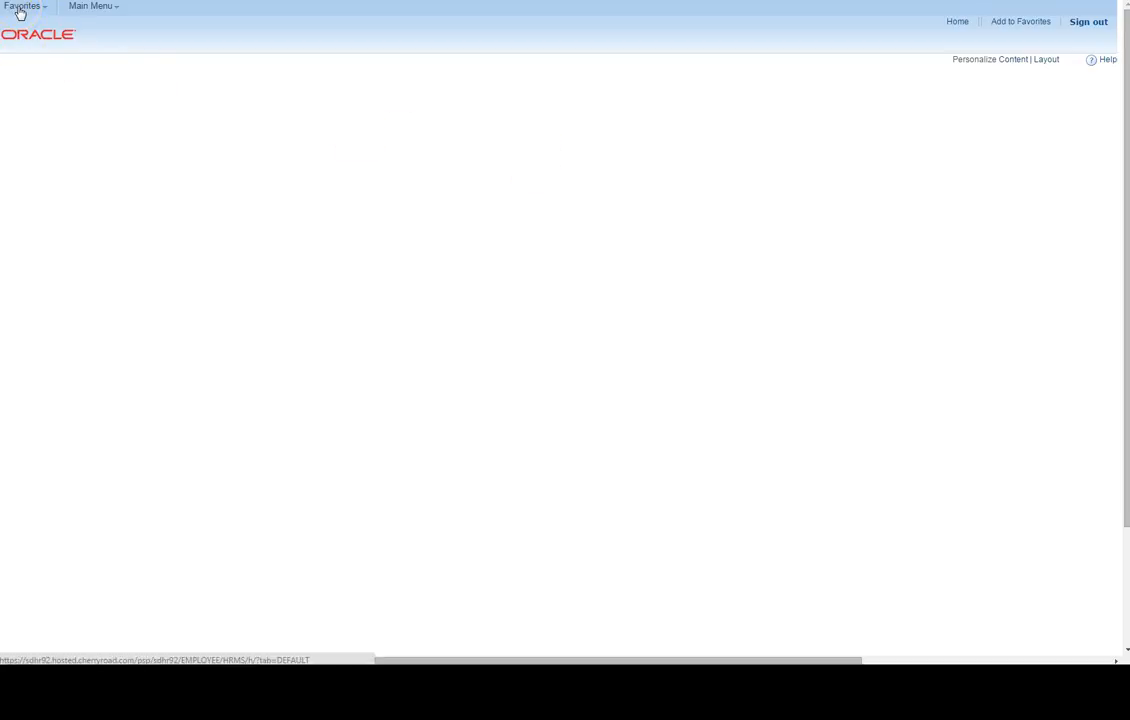
# Open the HR2 - Add/Update Position Info favorite and start a new position with position number 00000000
pyautogui.click(20, 12)
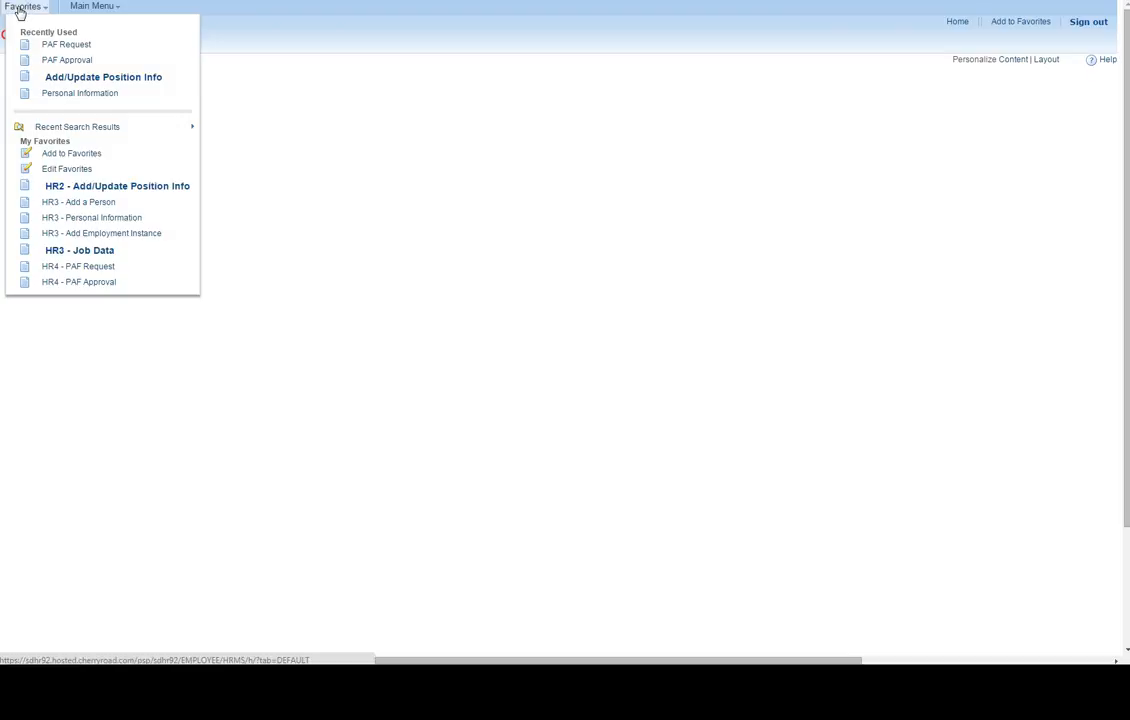
pyautogui.click(80, 185)
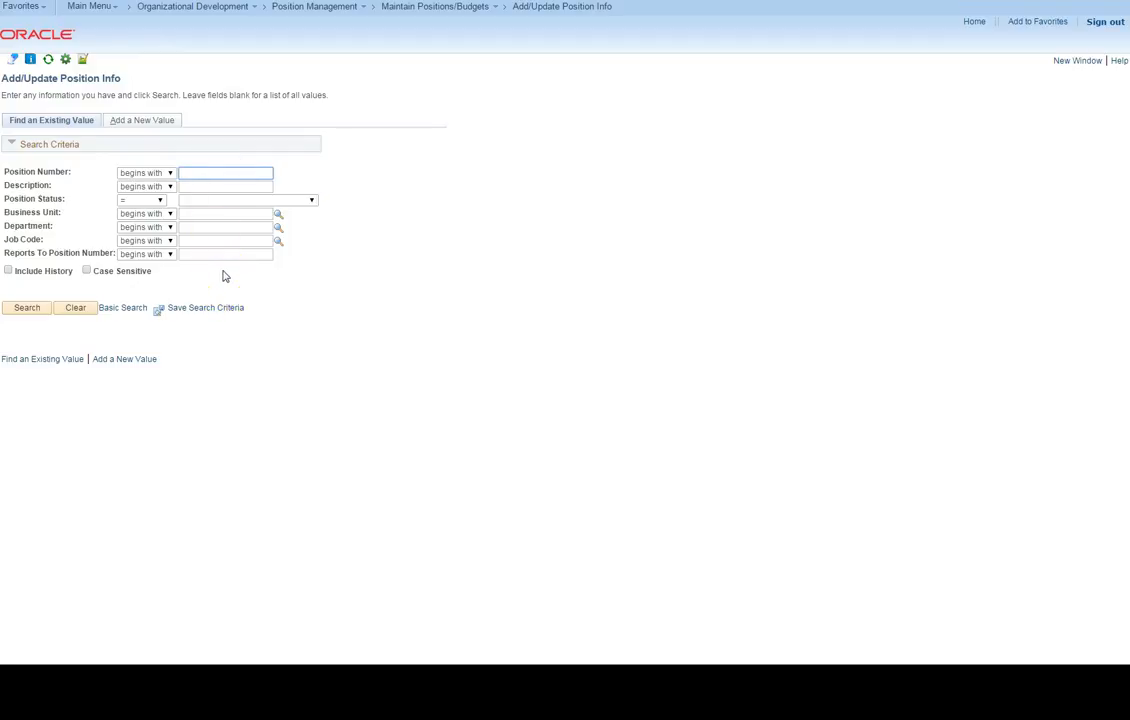
pyautogui.click(142, 122)
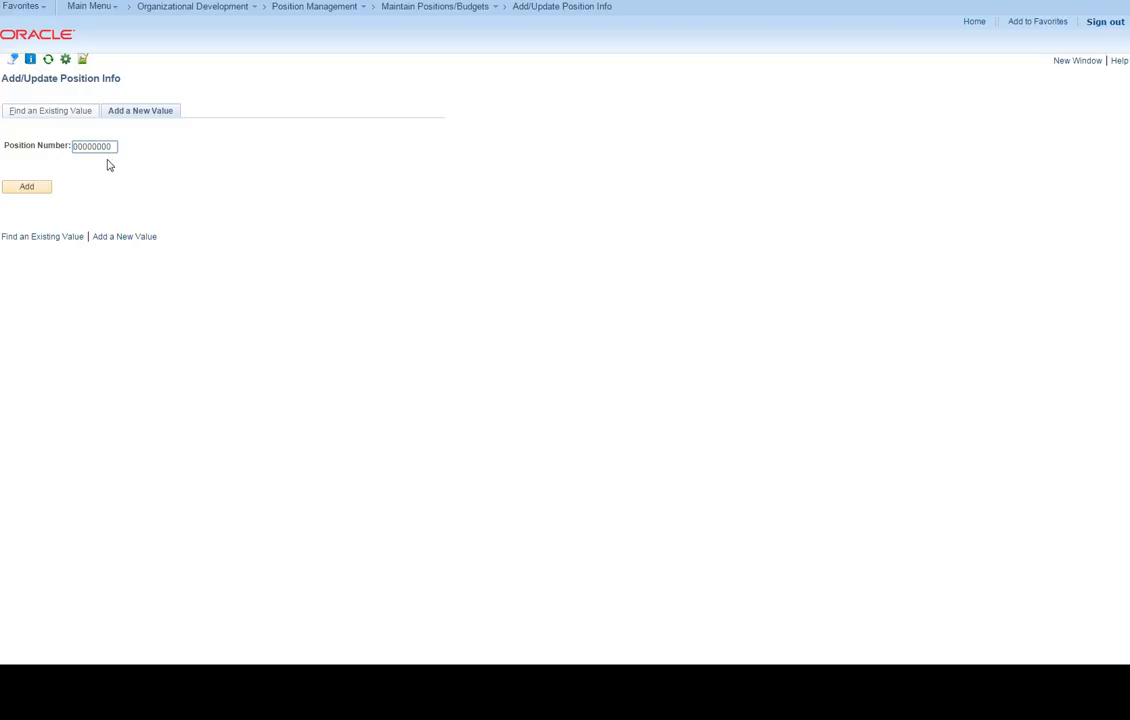
pyautogui.click(27, 189)
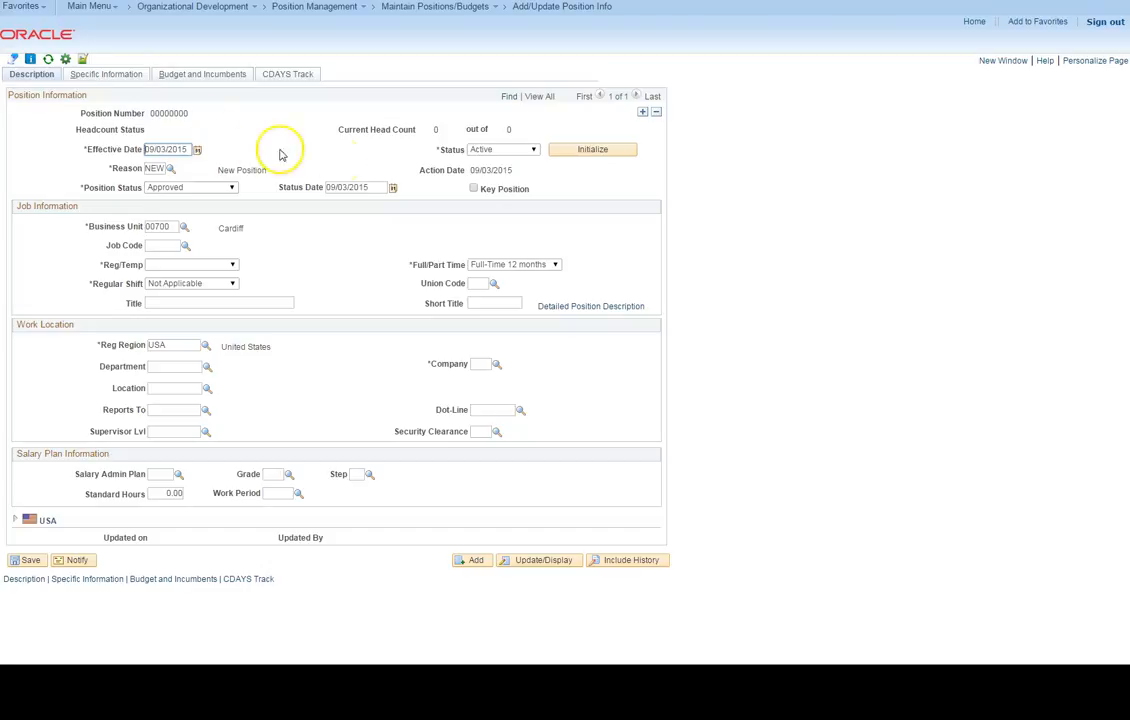
# Initialize the new position with default data from position number 10072315
pyautogui.click(604, 157)
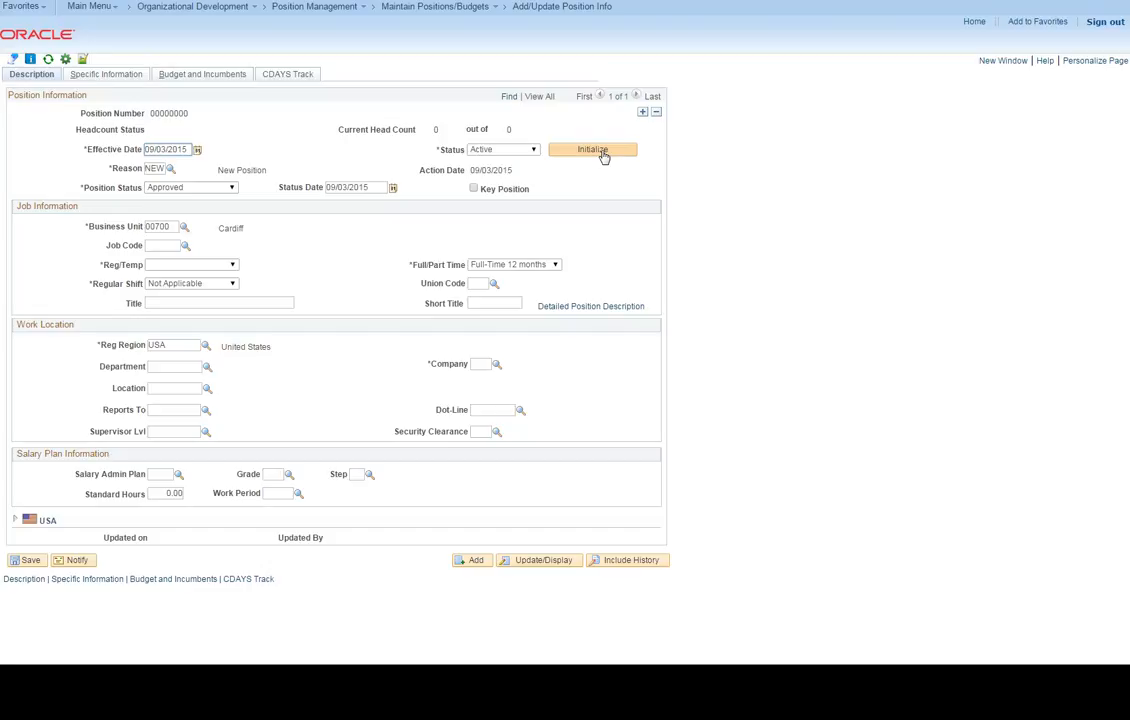
pyautogui.click(600, 151)
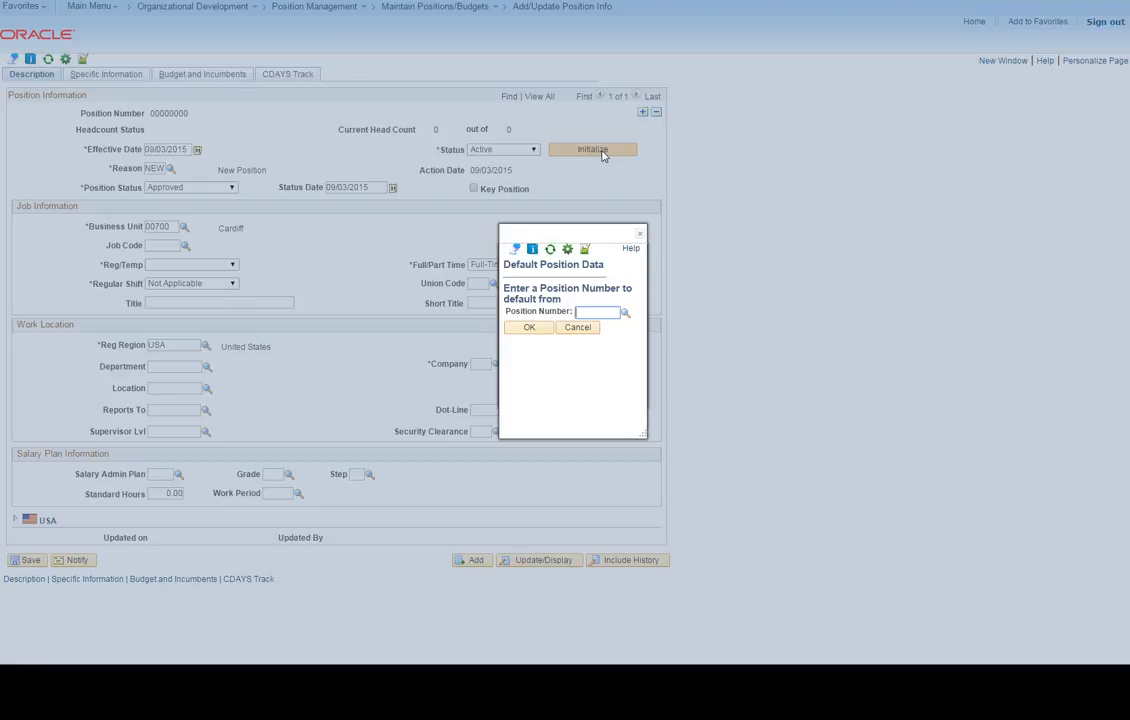
pyautogui.write('100')
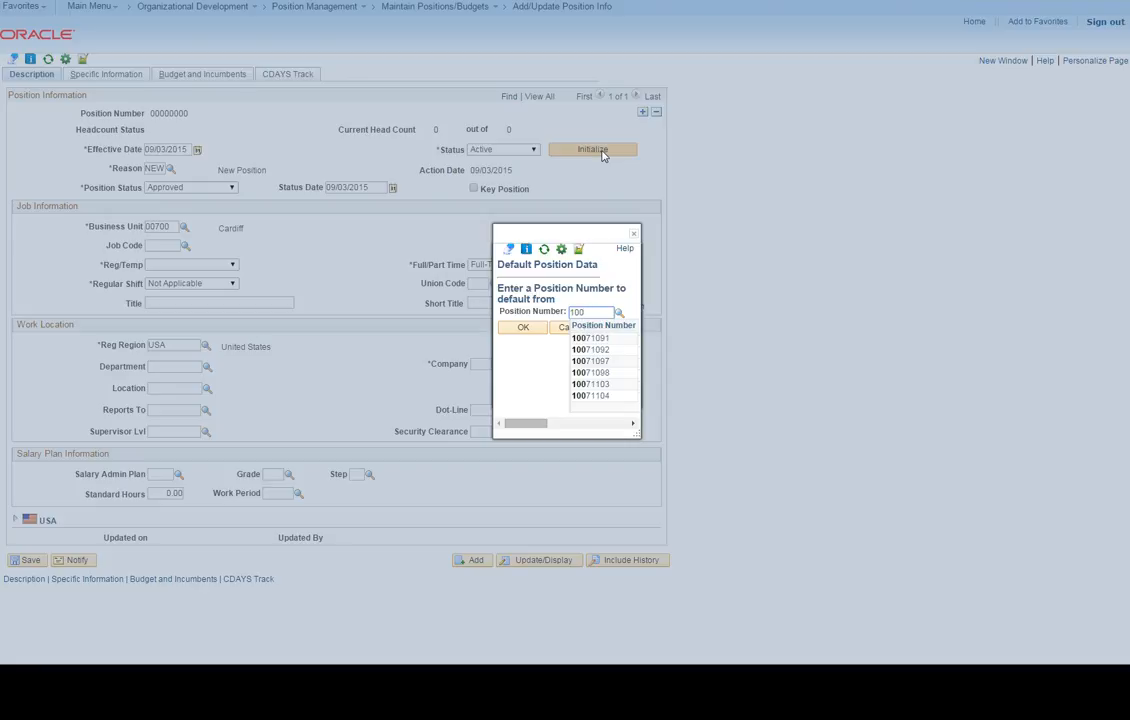
pyautogui.write('723')
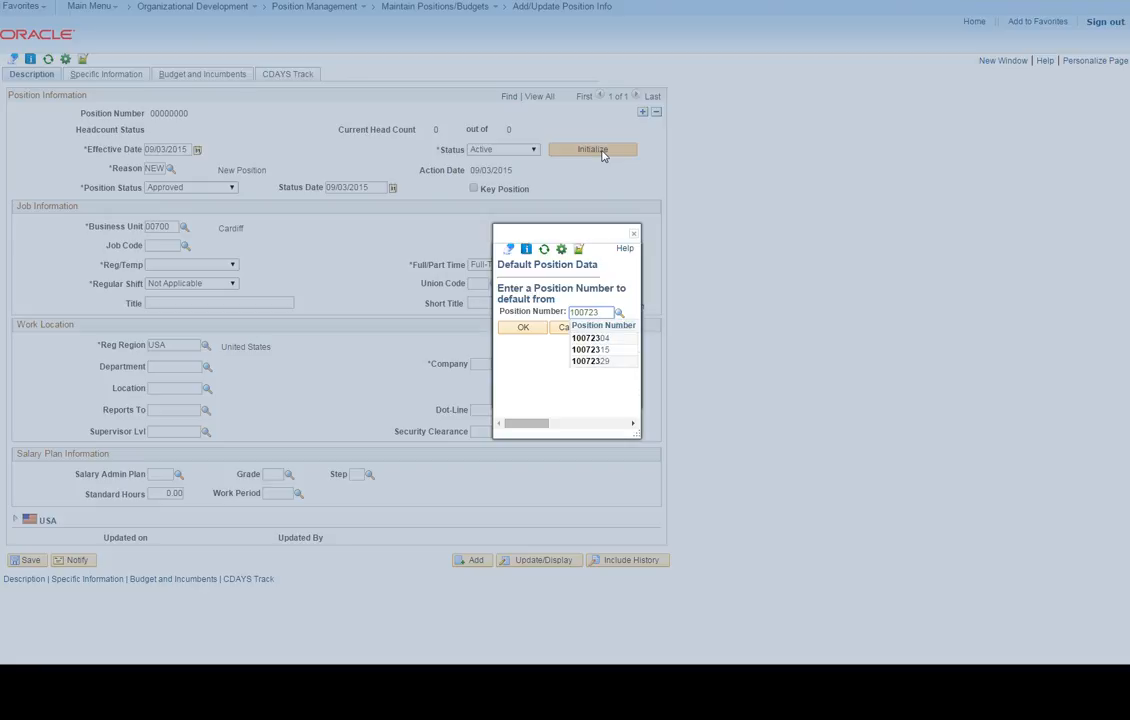
pyautogui.write('15')
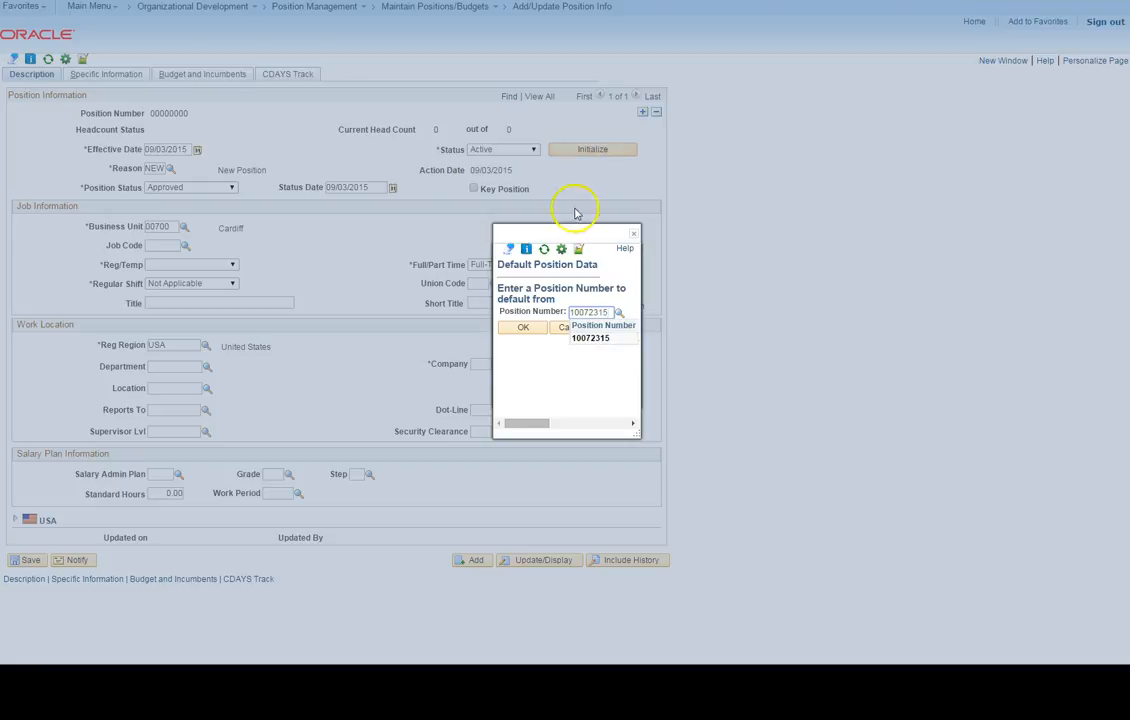
pyautogui.click(527, 328)
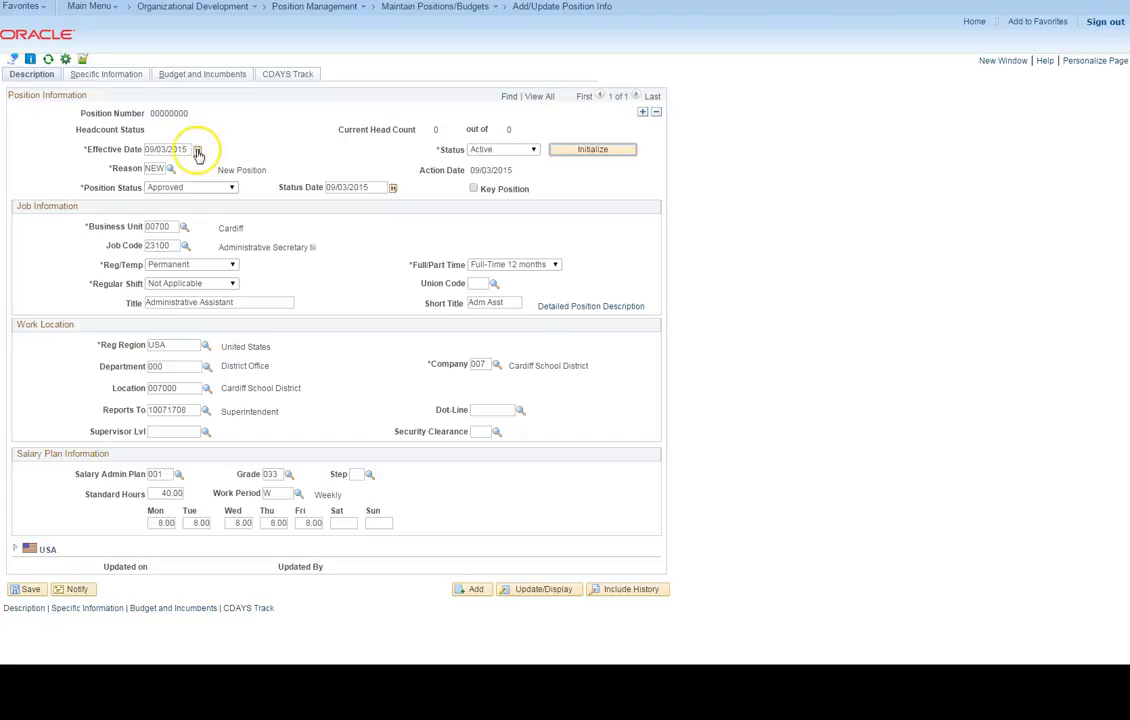
# Set the position's effective date to 08/03/2015
pyautogui.click(197, 149)
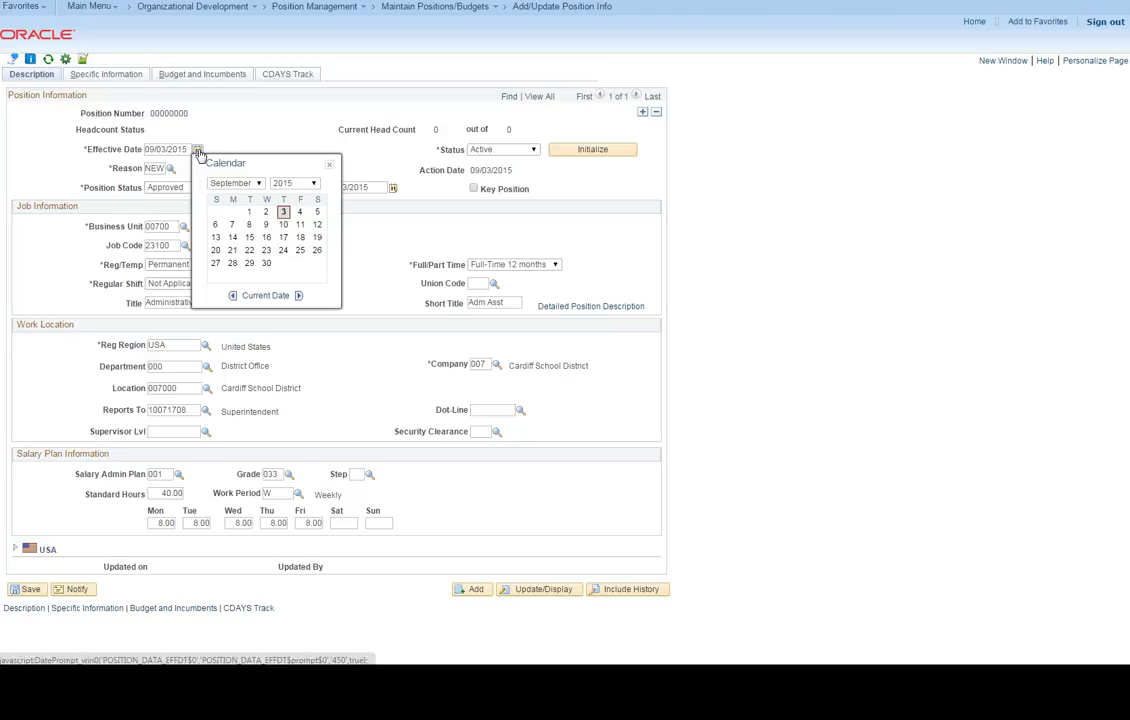
pyautogui.click(232, 297)
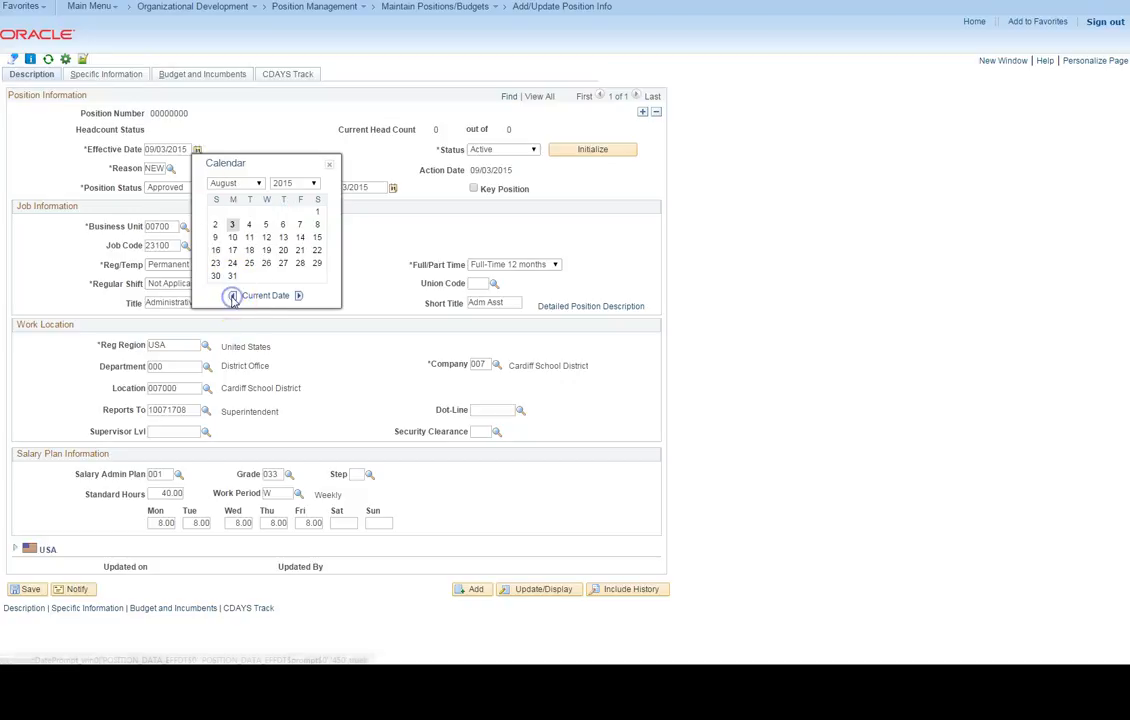
pyautogui.click(232, 225)
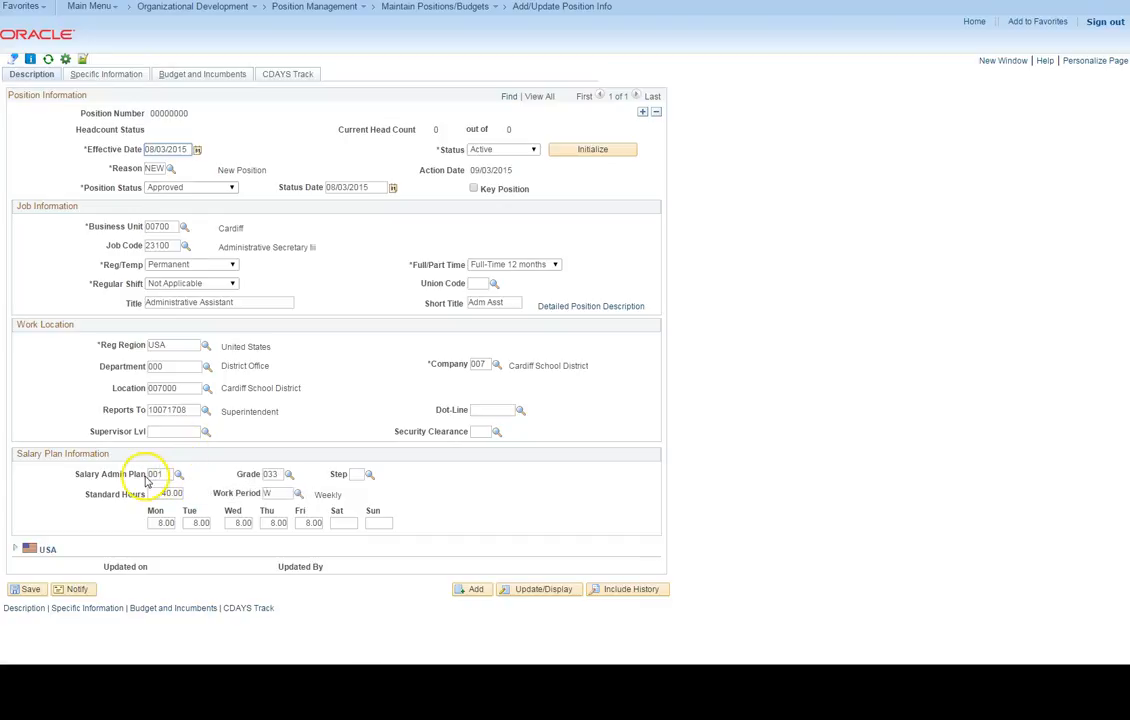
# Look up the salary grades for the position's salary plan and set the grade to 021
pyautogui.click(288, 475)
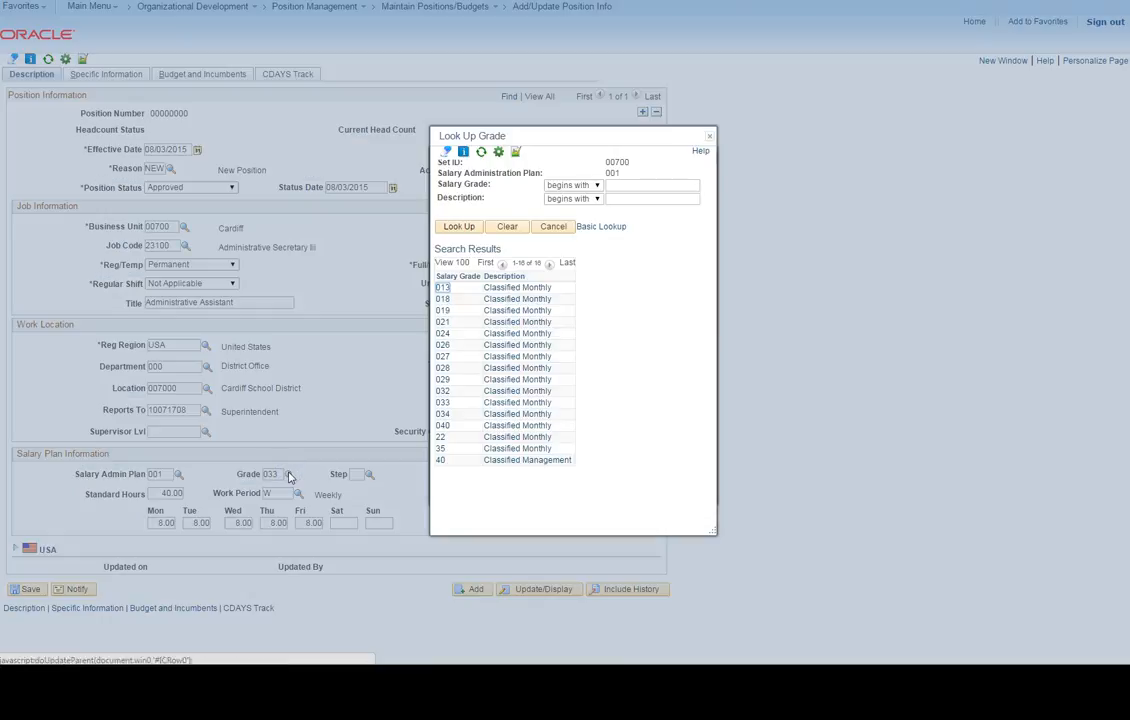
pyautogui.click(289, 475)
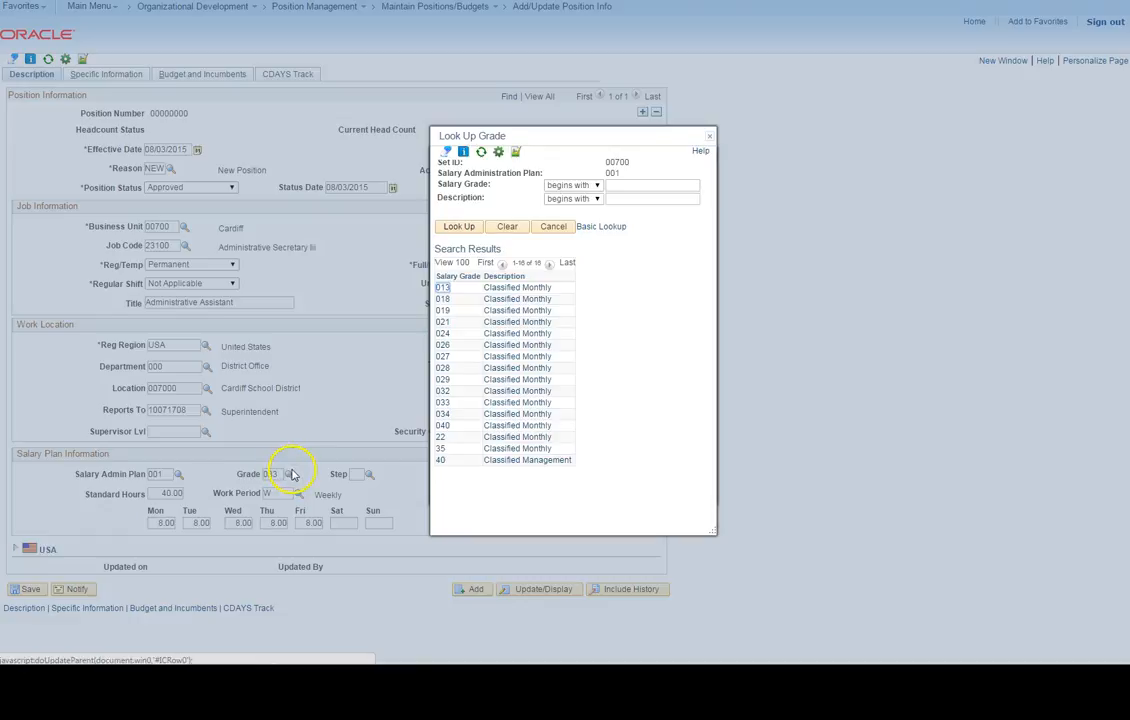
pyautogui.click(442, 288)
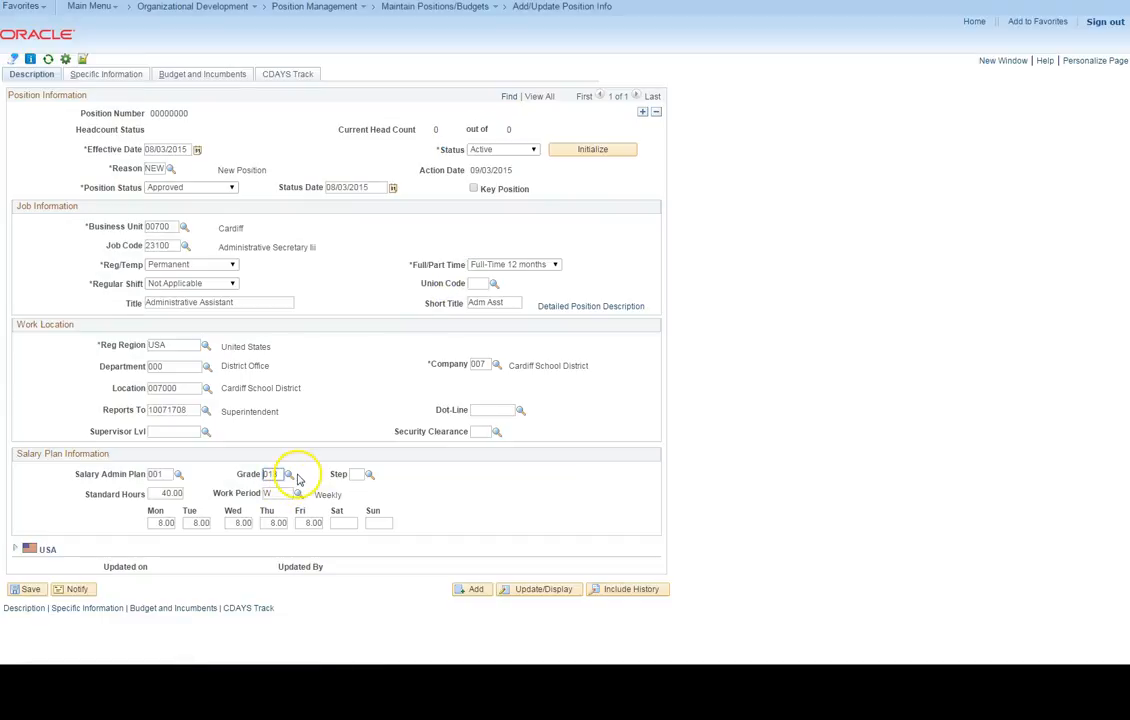
pyautogui.click(289, 475)
pyautogui.click(443, 321)
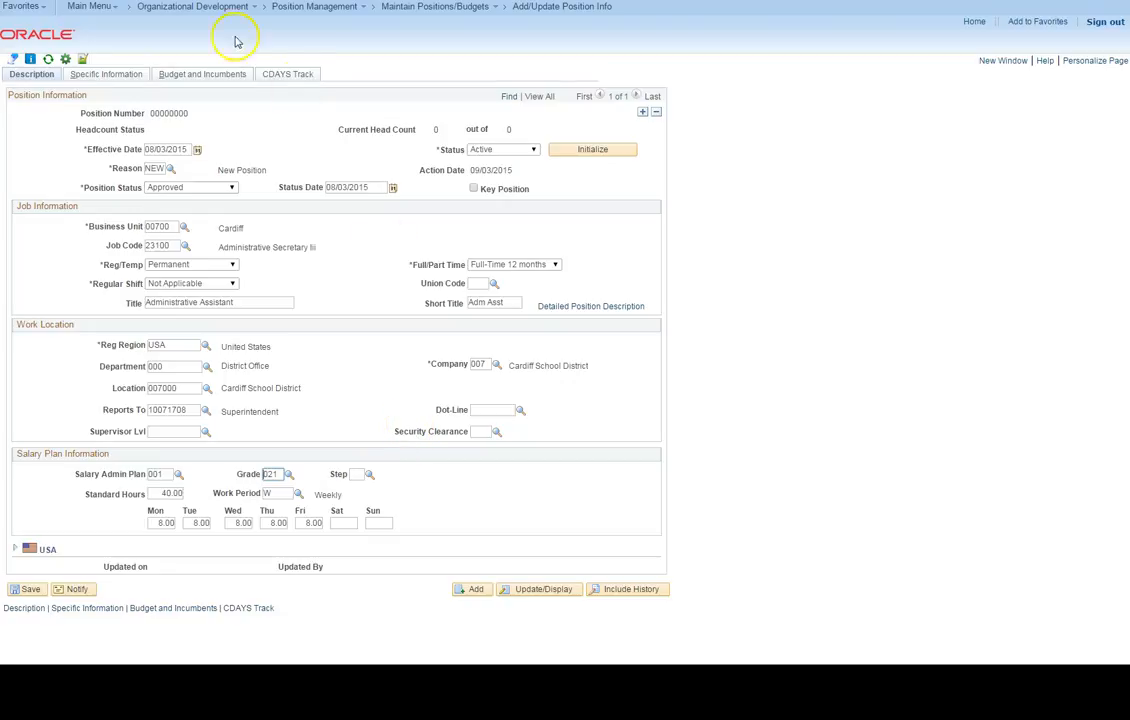
# Go to the position's Specific Information page and expand the Education and Government section
pyautogui.click(117, 78)
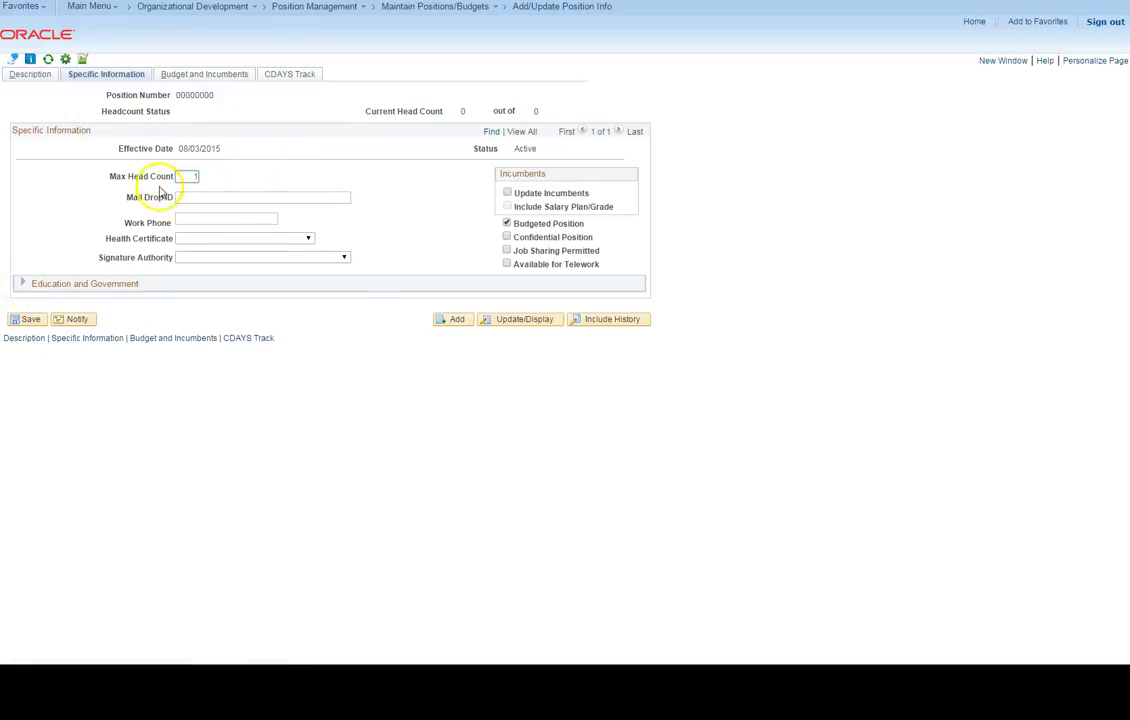
pyautogui.doubleClick(202, 181)
pyautogui.click(24, 285)
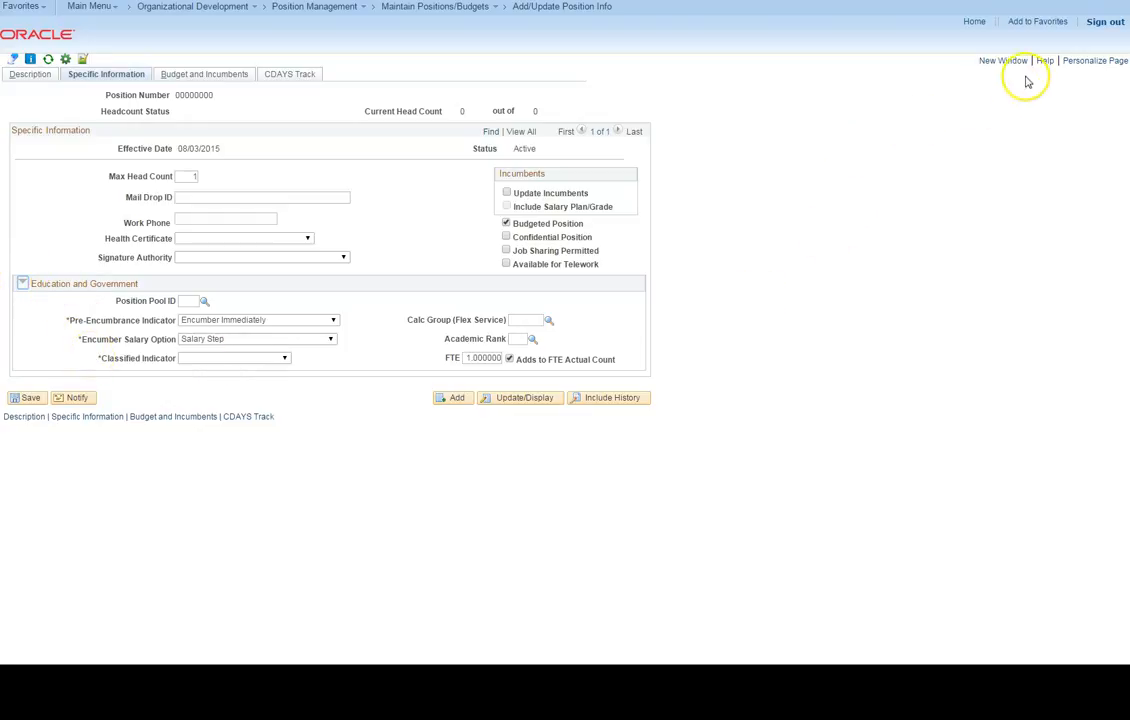
# Personalize the Specific Information page to save the state of its expanded/collapsed sections
pyautogui.click(1090, 66)
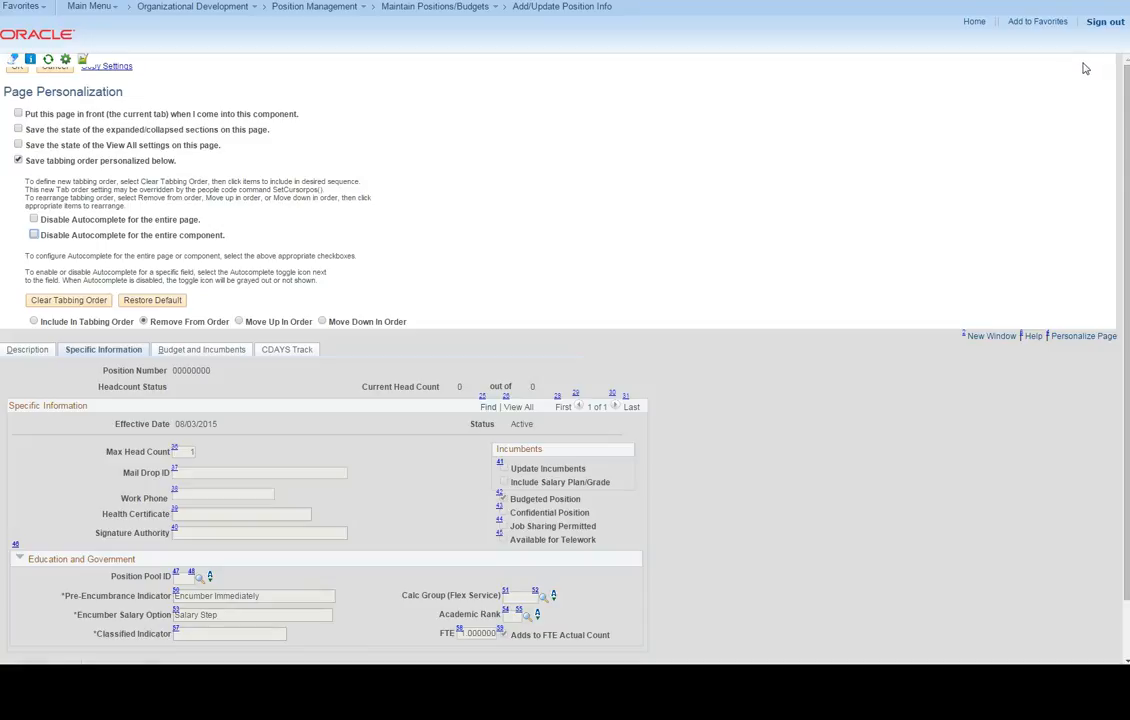
pyautogui.click(19, 132)
pyautogui.click(18, 130)
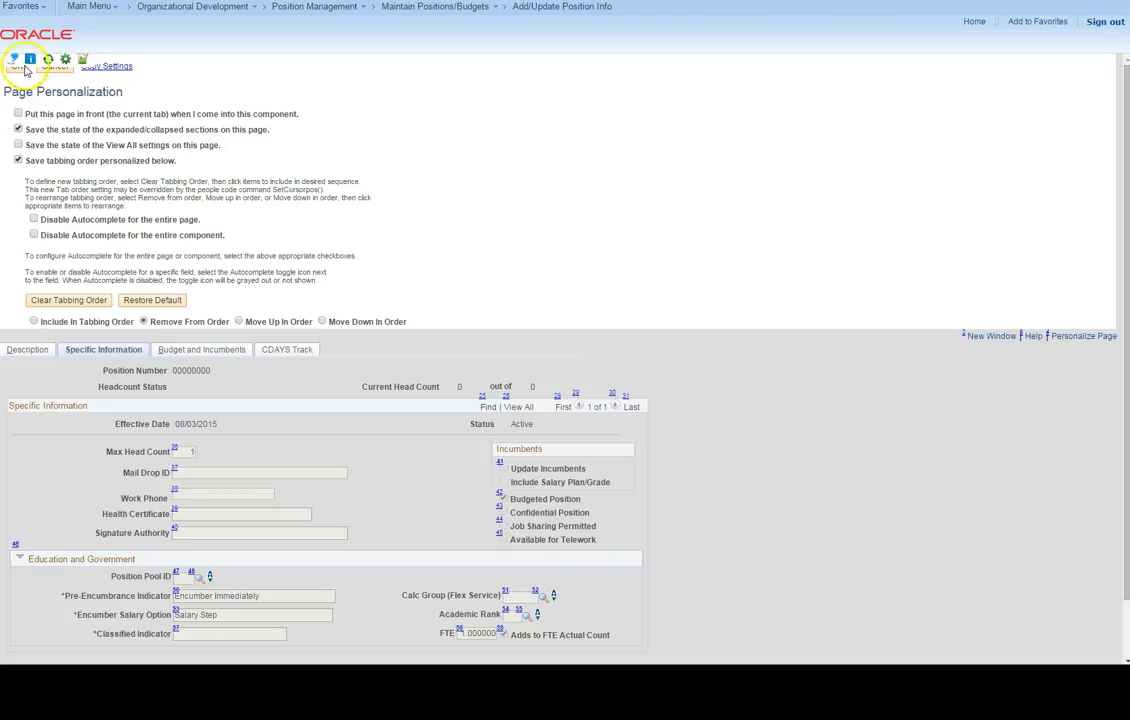
pyautogui.click(17, 68)
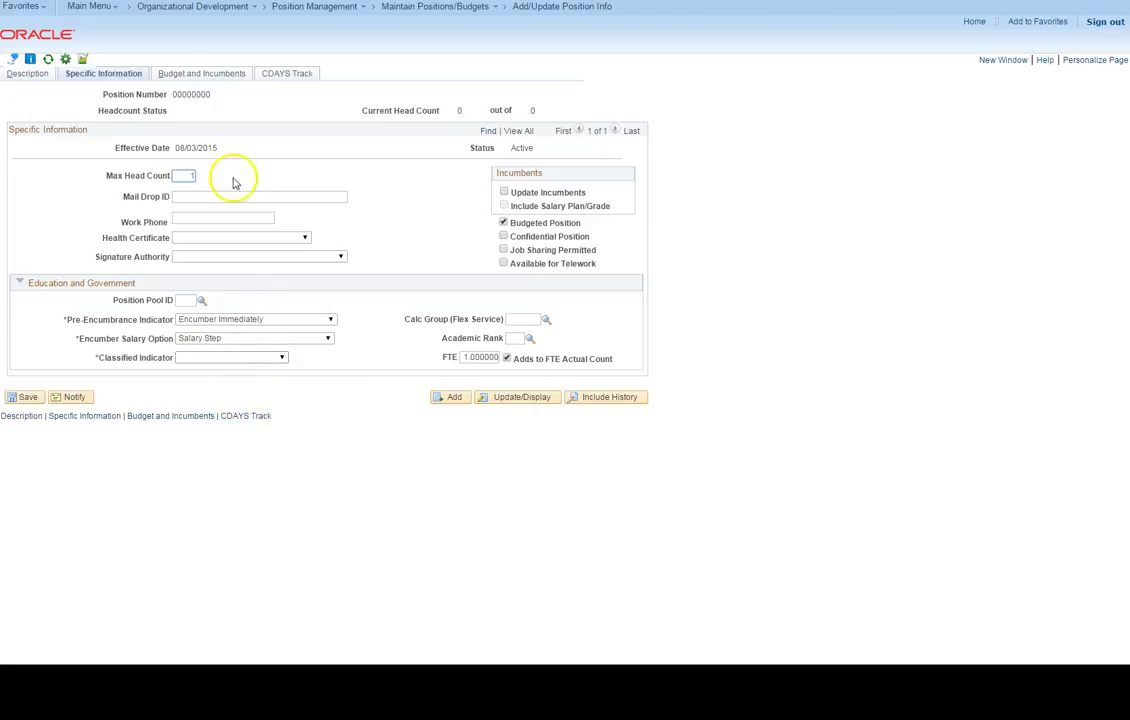
# Review the position's Budget and Incumbents details and its CDAYS Track page
pyautogui.click(234, 80)
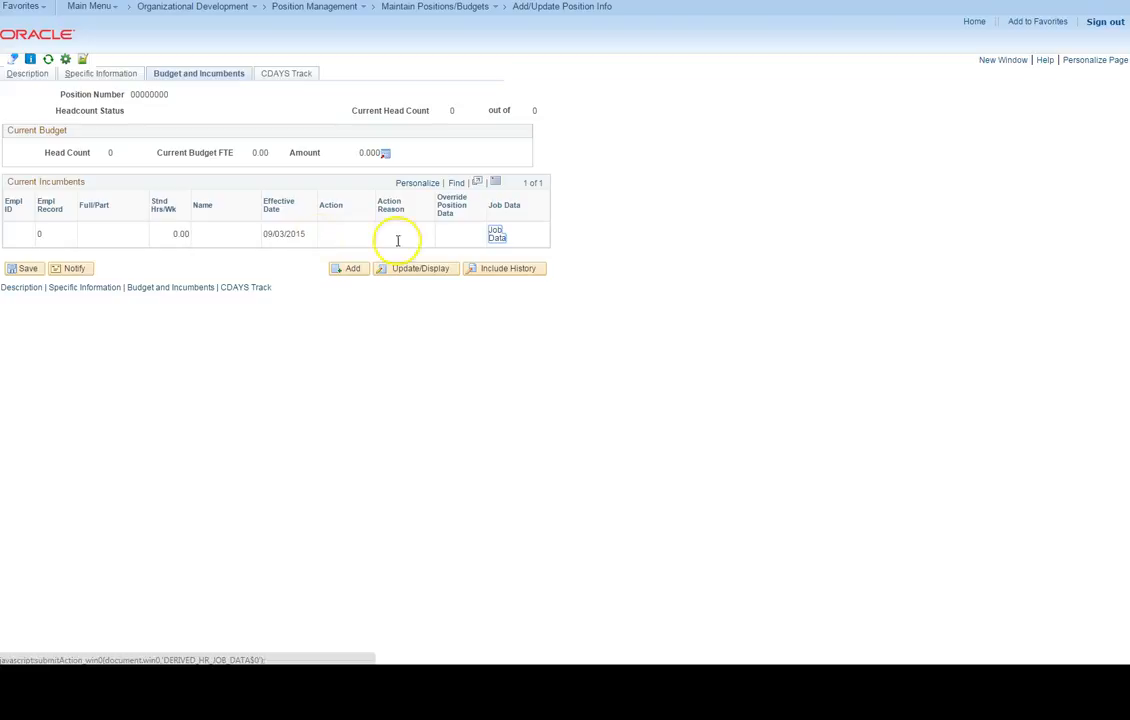
pyautogui.click(494, 237)
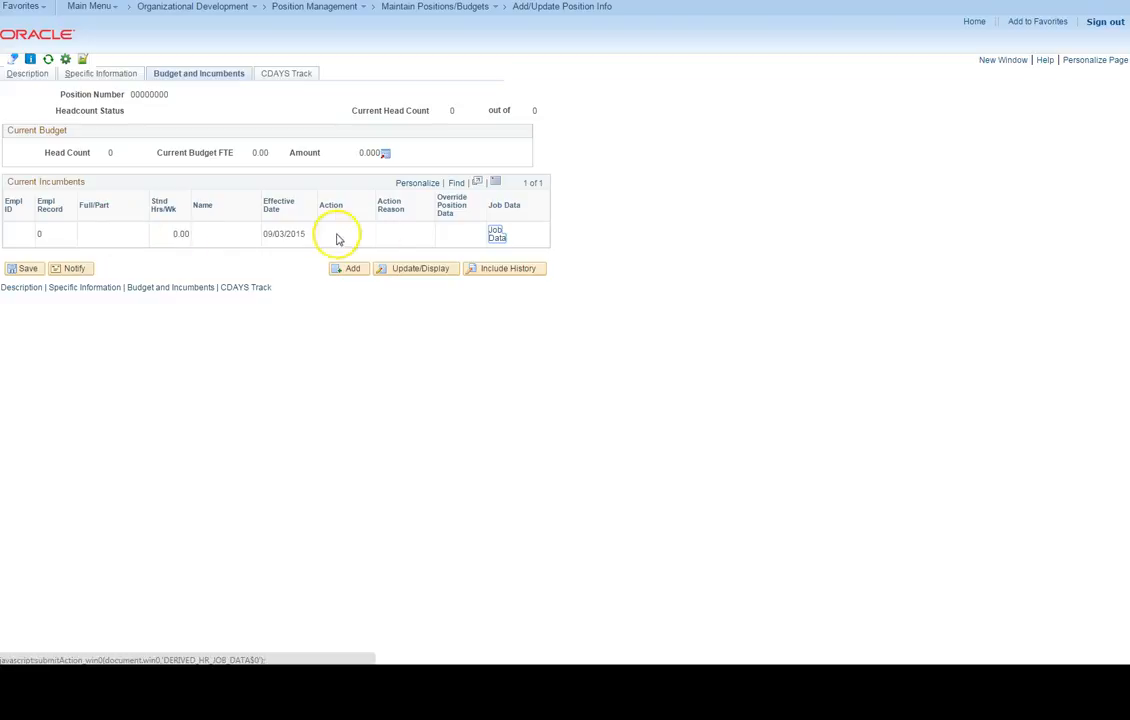
pyautogui.click(293, 79)
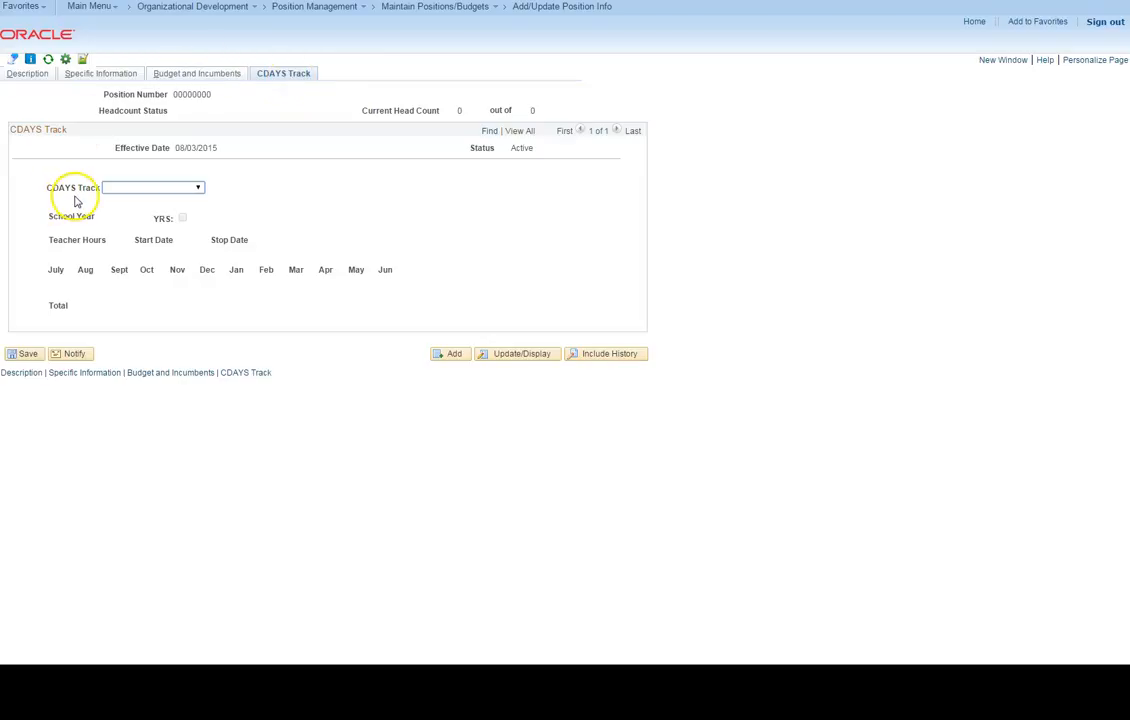
# On the Description page, change the title to "Administrative Assistant II" and the short title to "Adm AsstII"
pyautogui.click(43, 78)
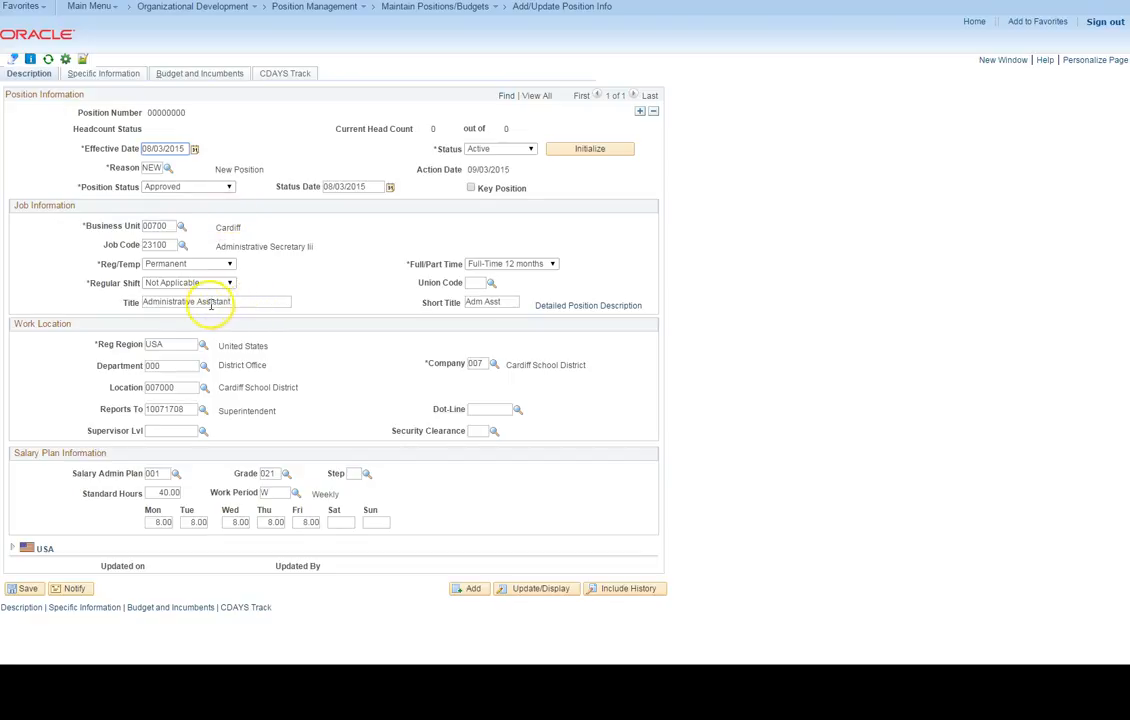
pyautogui.click(251, 302)
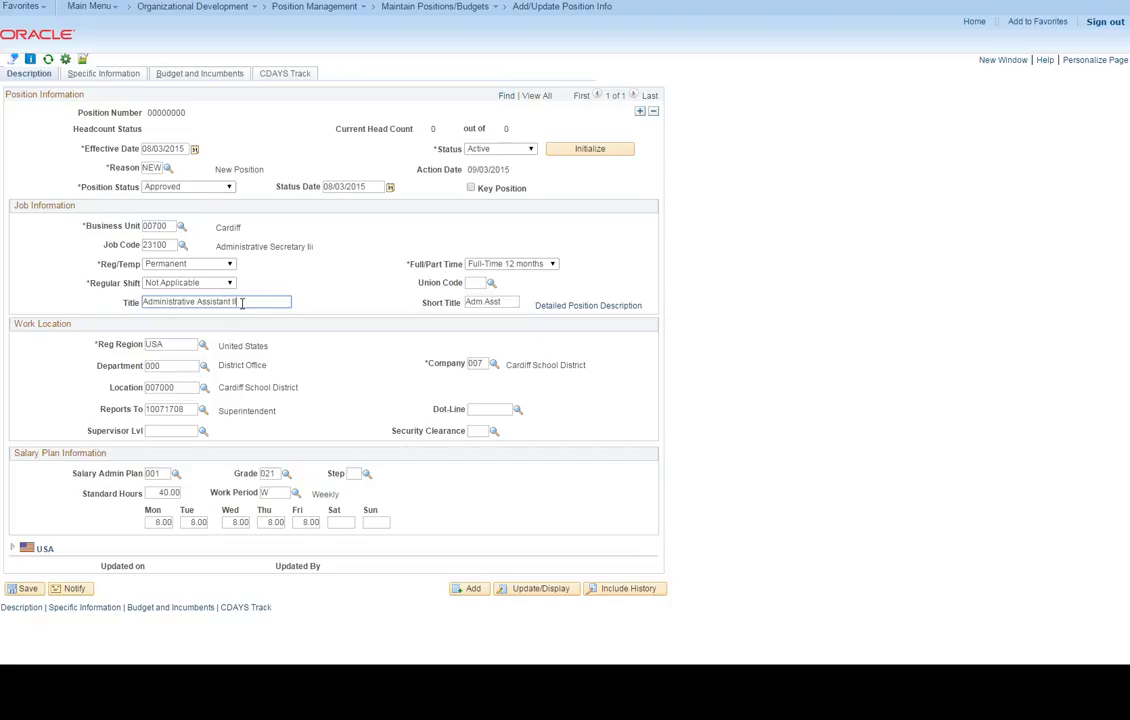
pyautogui.click(512, 302)
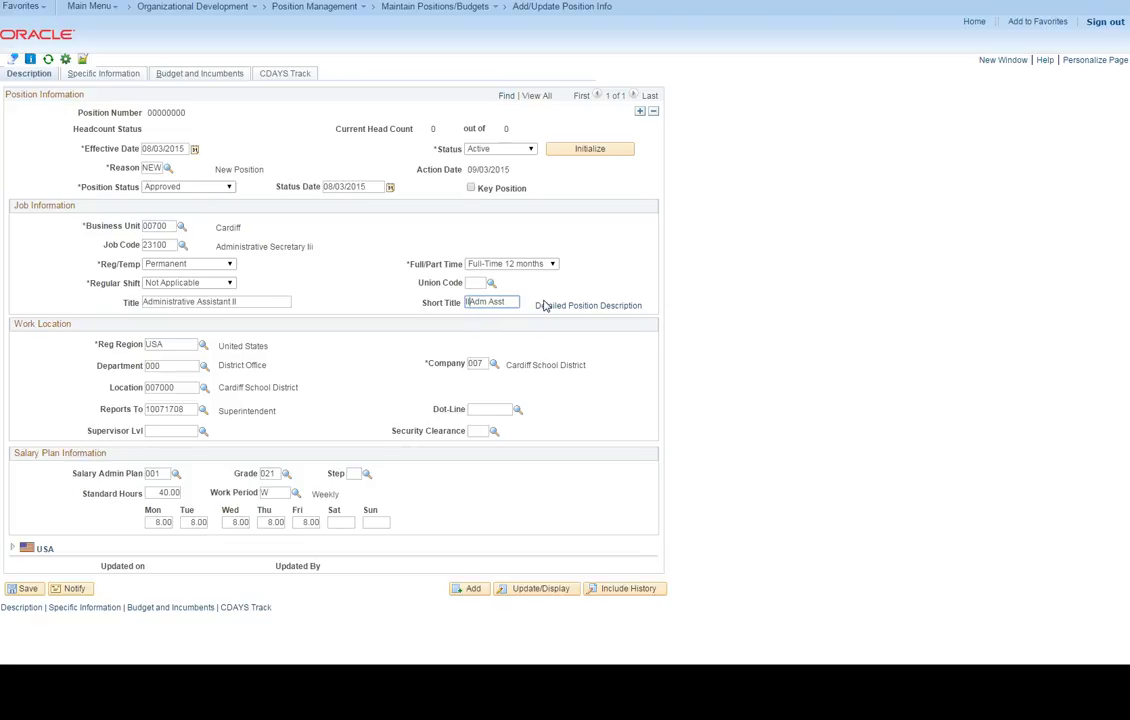
pyautogui.click(510, 302)
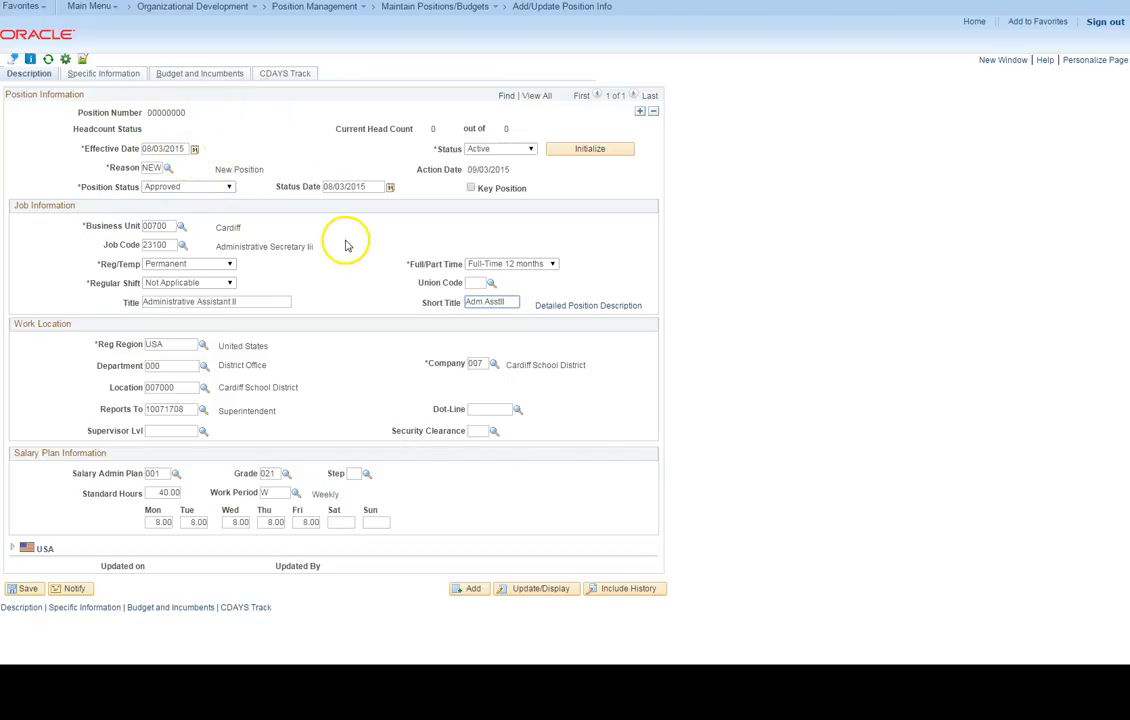
# Set the required Classified Indicator to Classified, save the new position and return to its Description page
pyautogui.click(27, 590)
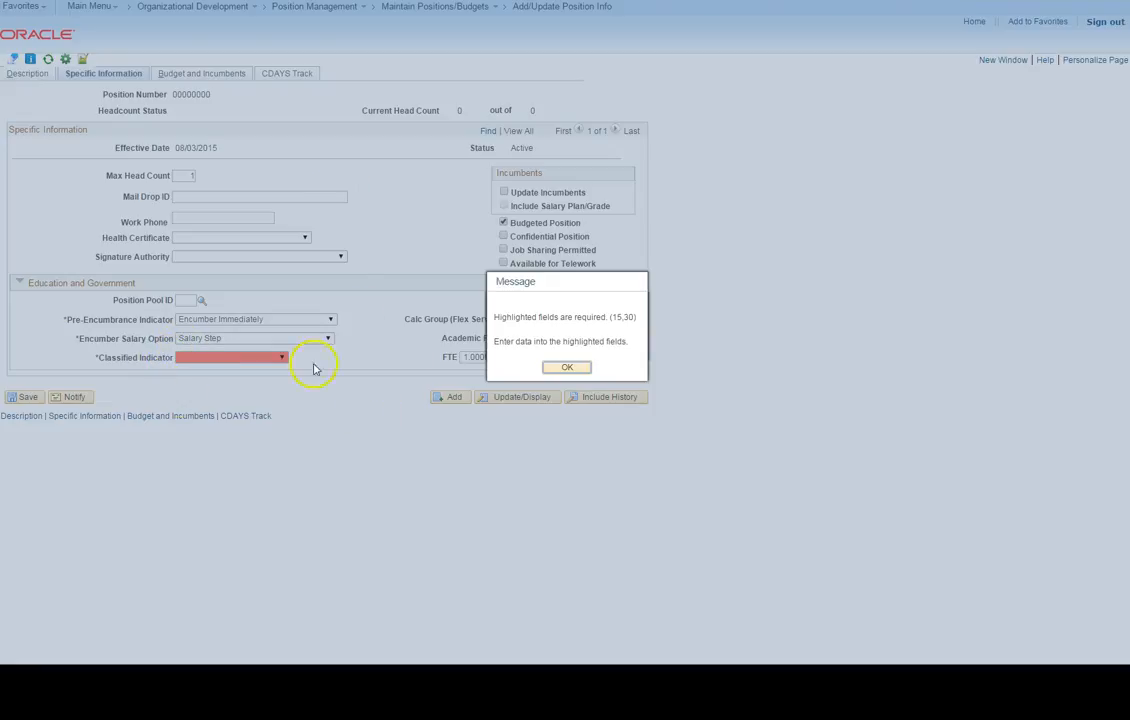
pyautogui.click(550, 368)
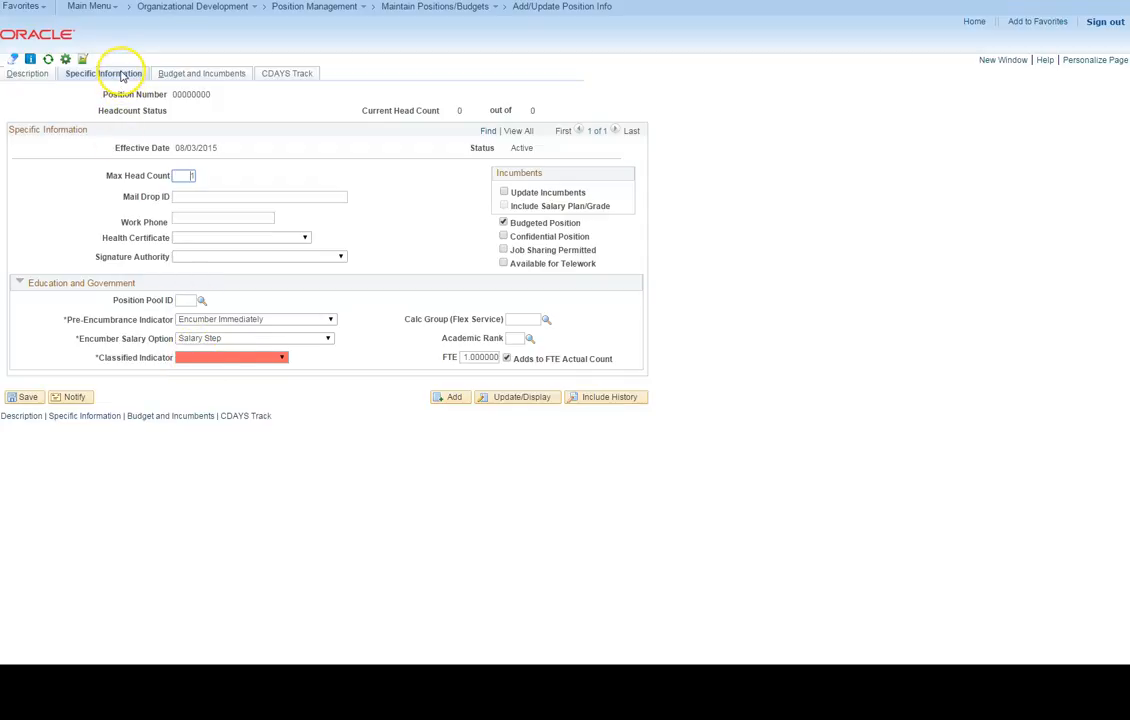
pyautogui.click(238, 358)
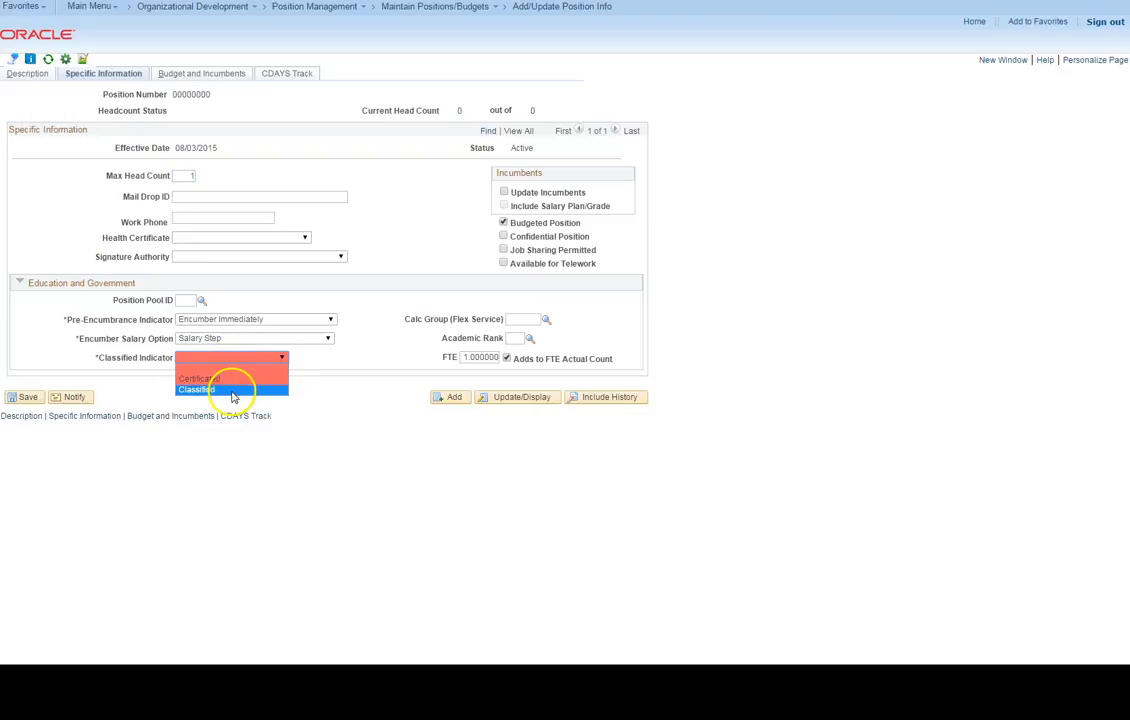
pyautogui.click(232, 390)
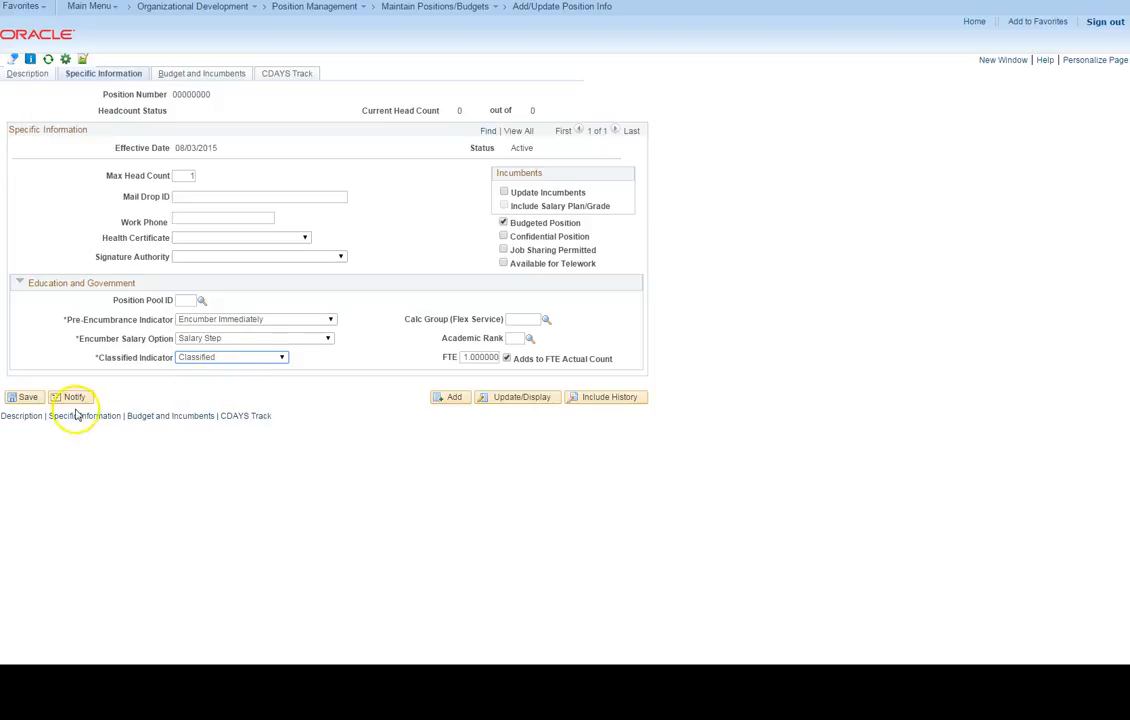
pyautogui.click(35, 404)
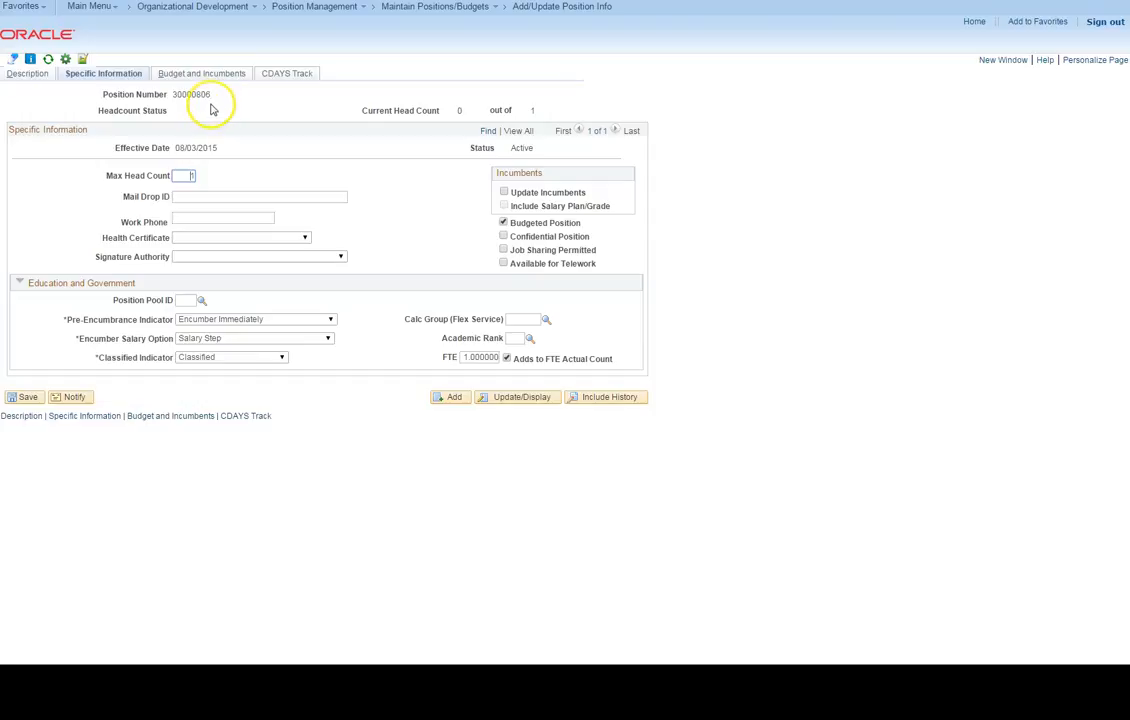
pyautogui.click(29, 76)
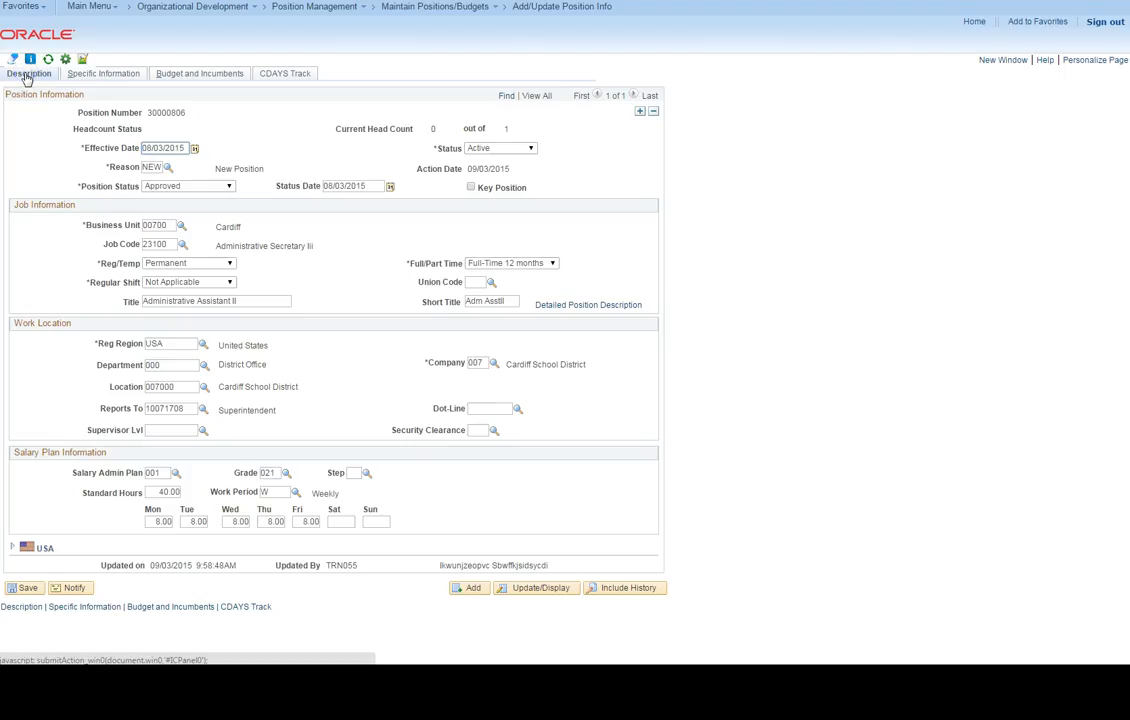